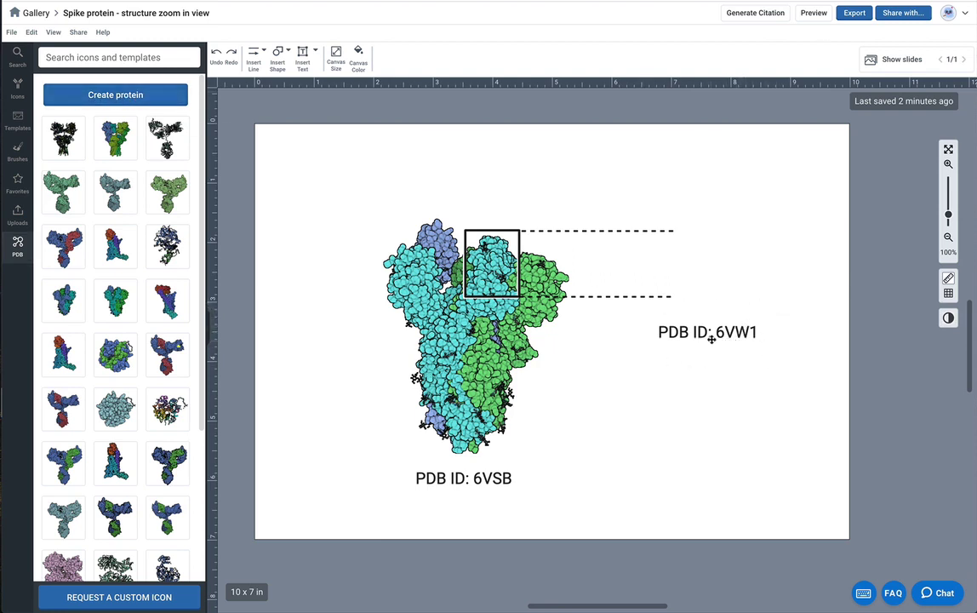
# Start a new protein from PDB ID 6vw1 and load it into the PDB Builder
pyautogui.click(154, 96)
pyautogui.click(451, 235)
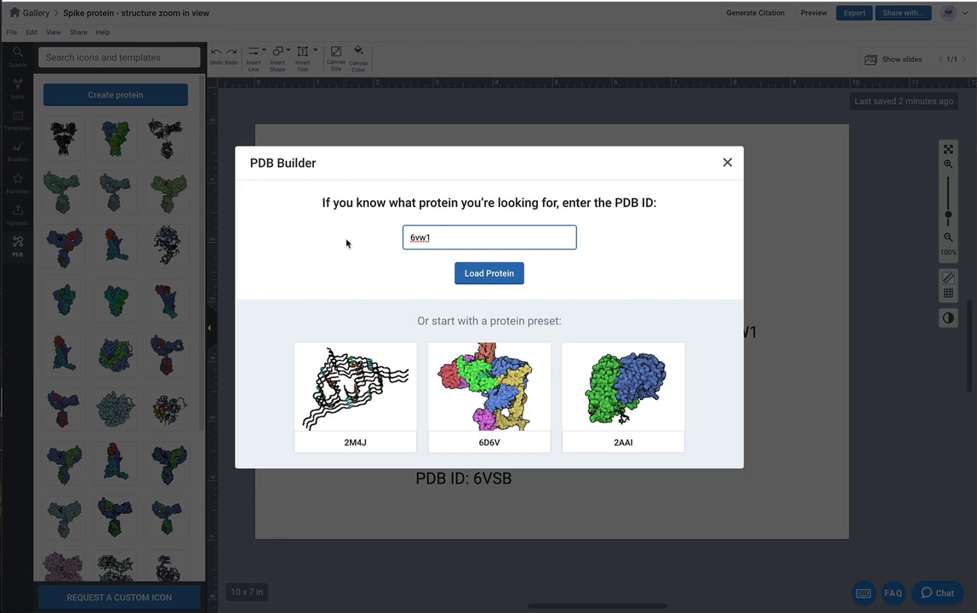
pyautogui.click(501, 281)
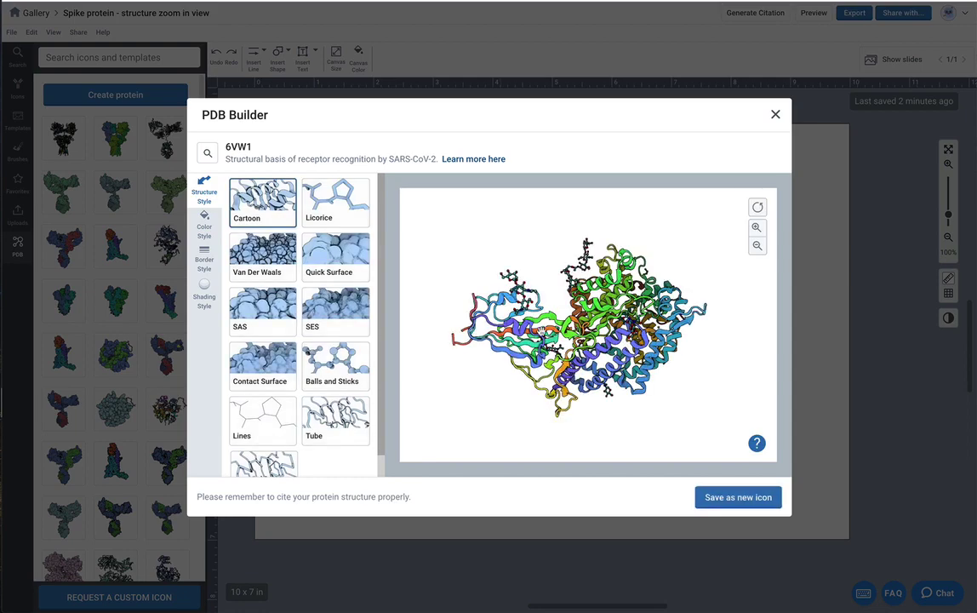
# Rotate the 6VW1 model upright and zoom in briefly to inspect it
pyautogui.moveTo(634, 442); pyautogui.dragTo(473, 299)
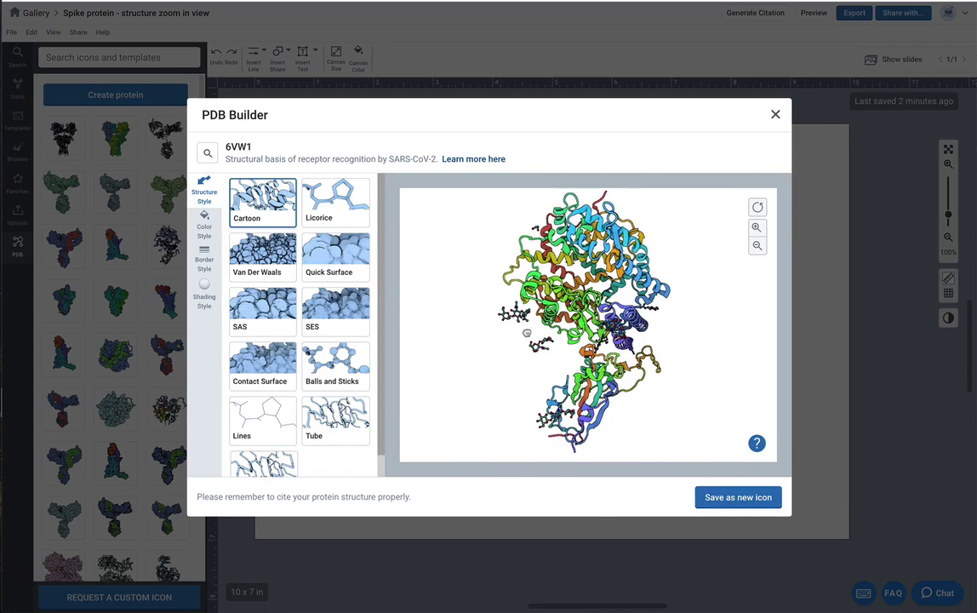
pyautogui.scroll(3, 595, 305)
pyautogui.scroll(2, 593, 307)
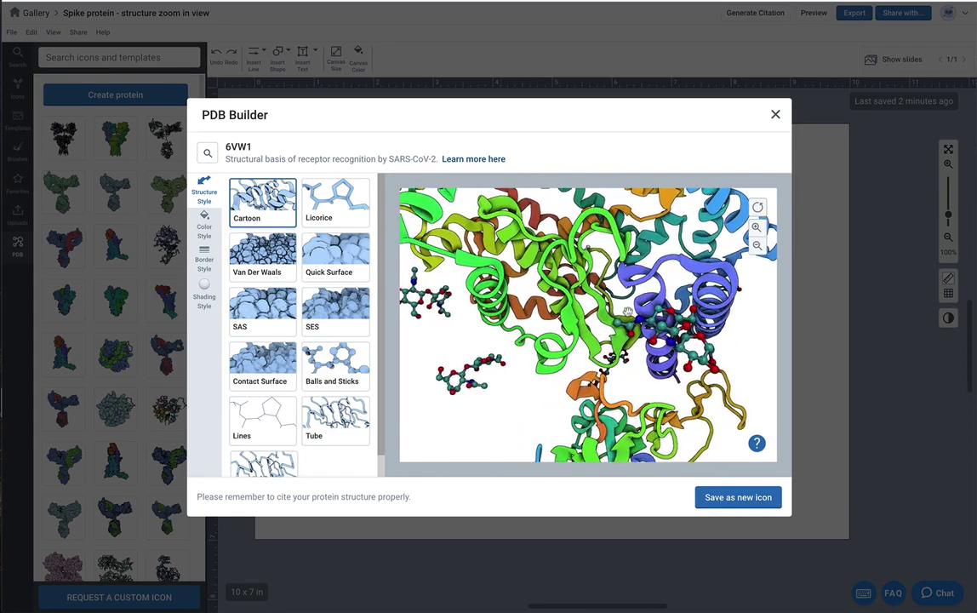
pyautogui.moveTo(593, 307); pyautogui.dragTo(637, 312)
pyautogui.scroll(-3, 642, 326)
pyautogui.scroll(-3, 639, 324)
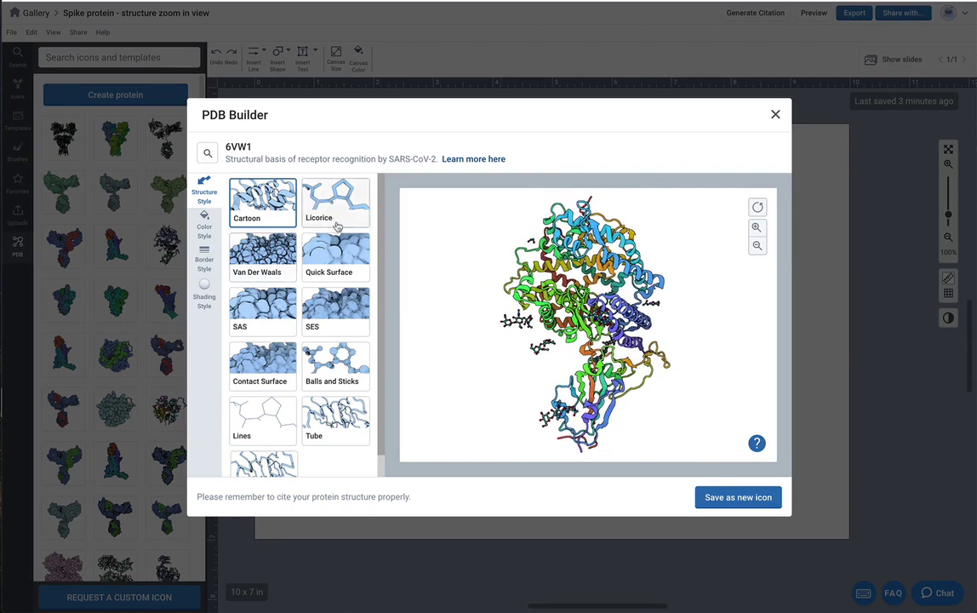
# Preview Van Der Waals, Quick Surface, Balls and Sticks and Tube styles, then return to Cartoon
pyautogui.click(233, 227)
pyautogui.click(332, 262)
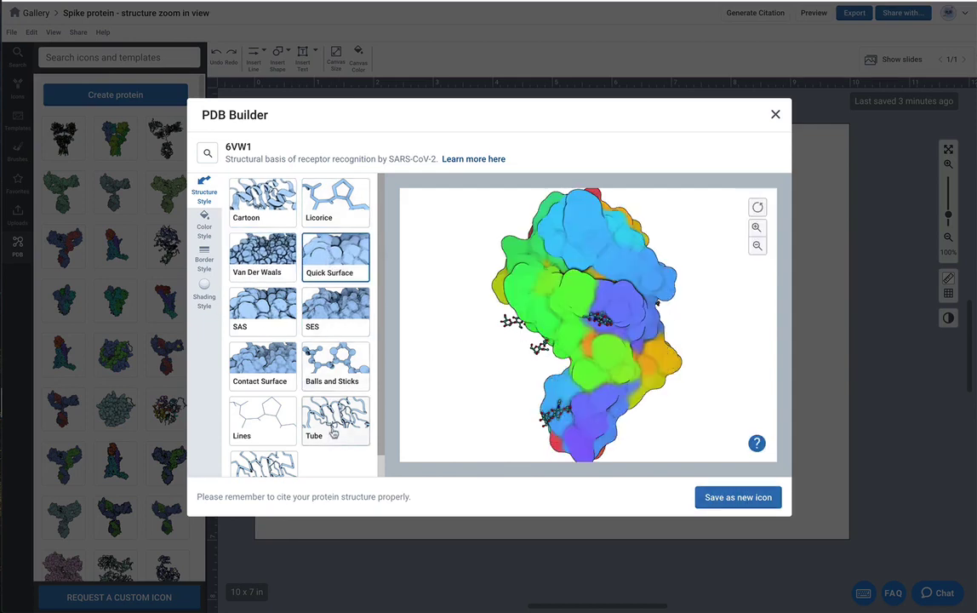
pyautogui.click(347, 363)
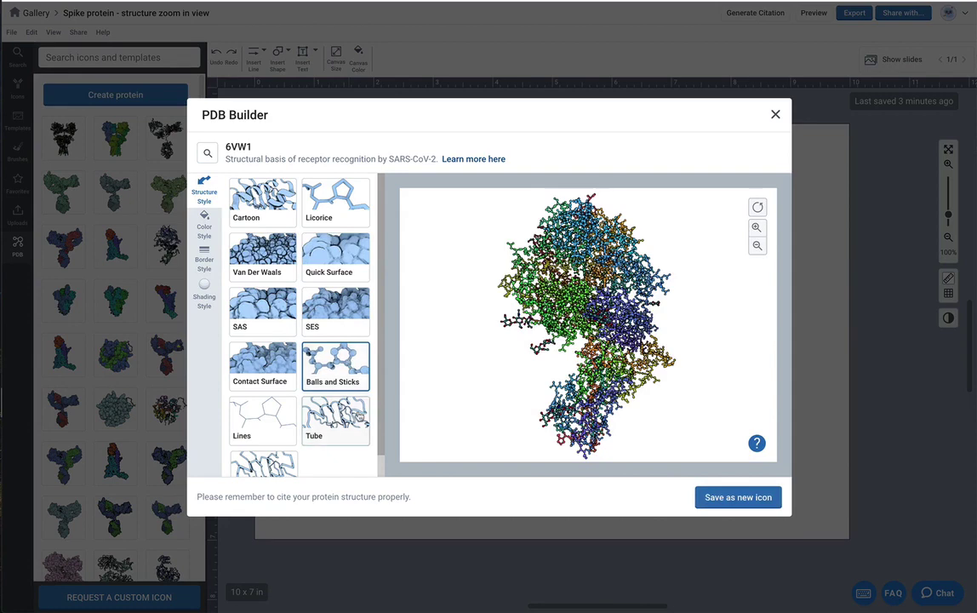
pyautogui.click(336, 418)
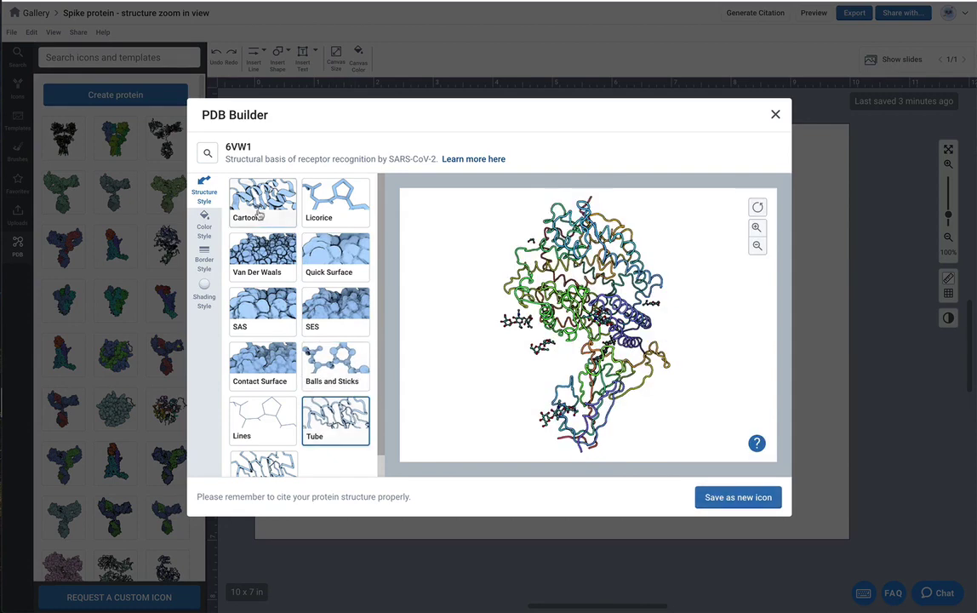
pyautogui.click(260, 214)
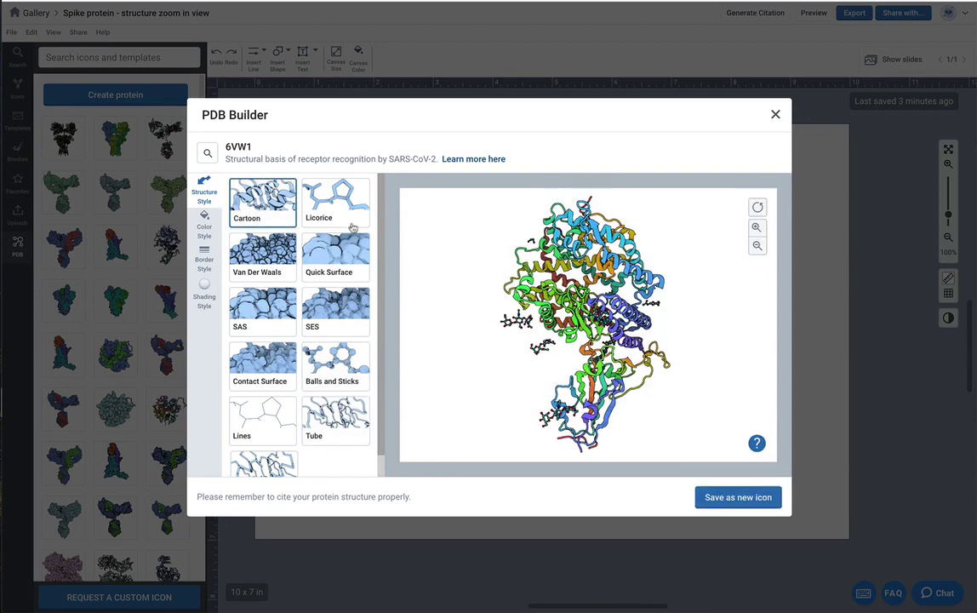
pyautogui.moveTo(515, 249); pyautogui.dragTo(460, 290)
# After trying chain, rainbow and several uniform colours, colour the 6VW1 model by molecule
pyautogui.click(204, 226)
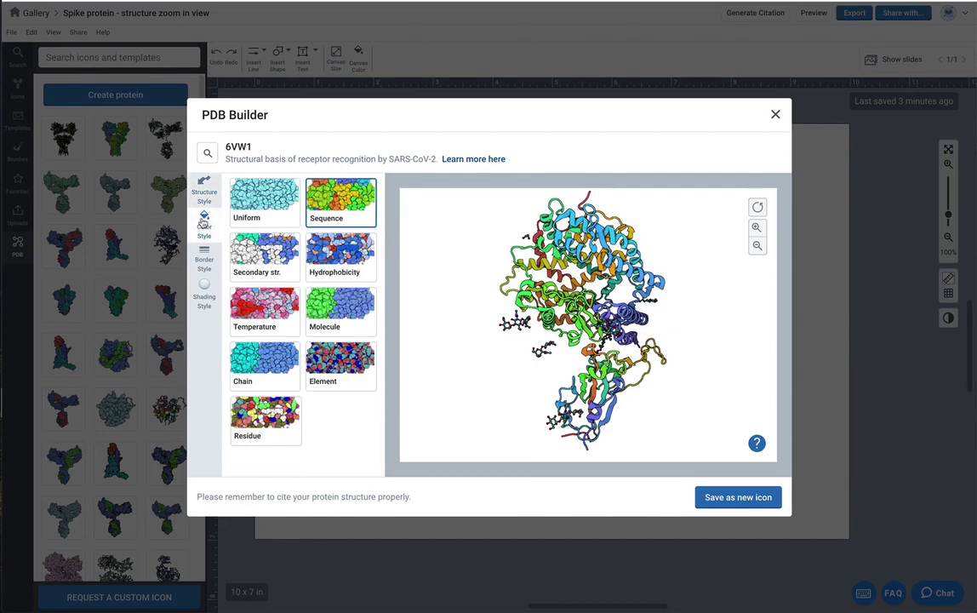
pyautogui.click(341, 296)
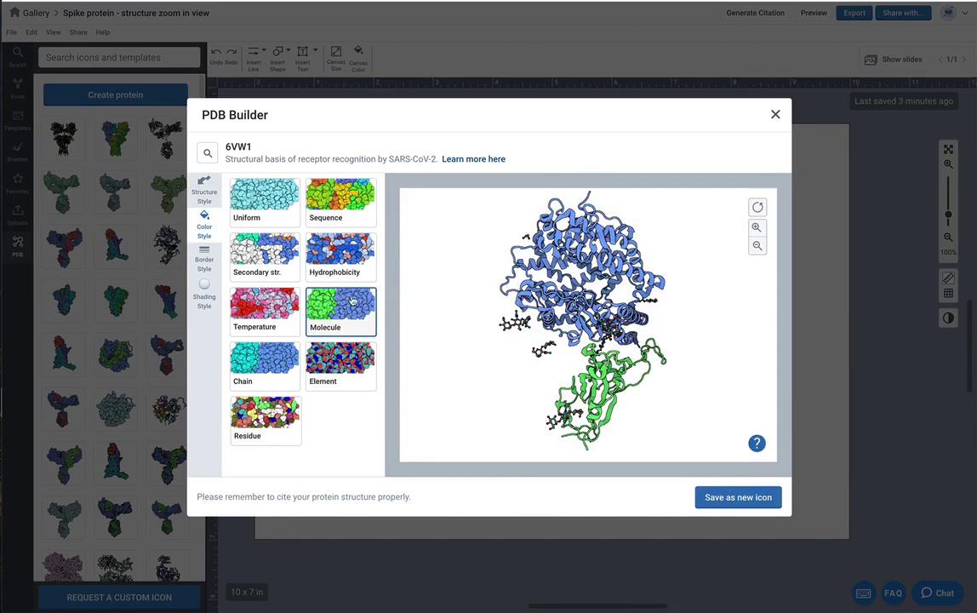
pyautogui.click(252, 358)
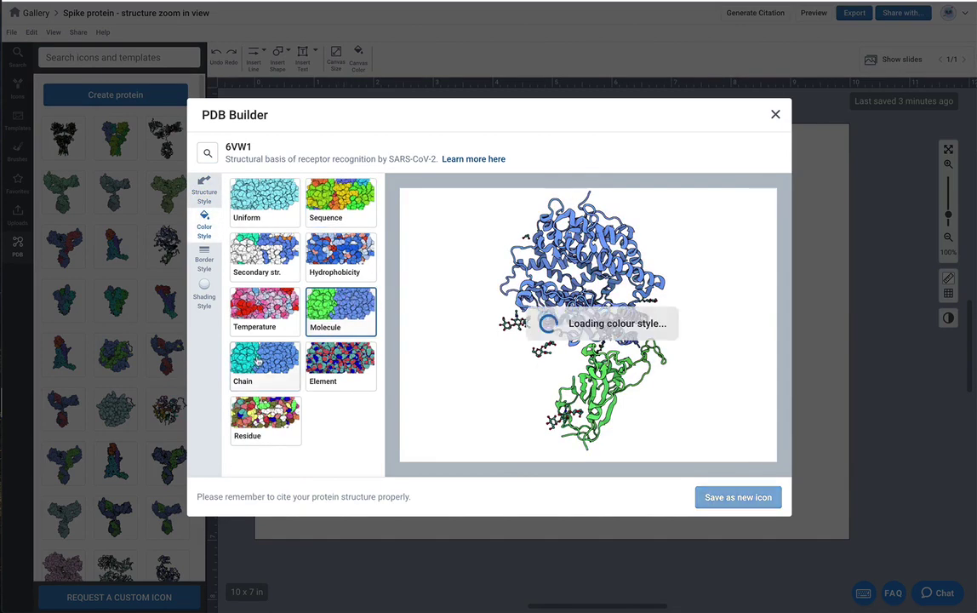
pyautogui.click(326, 206)
pyautogui.click(277, 194)
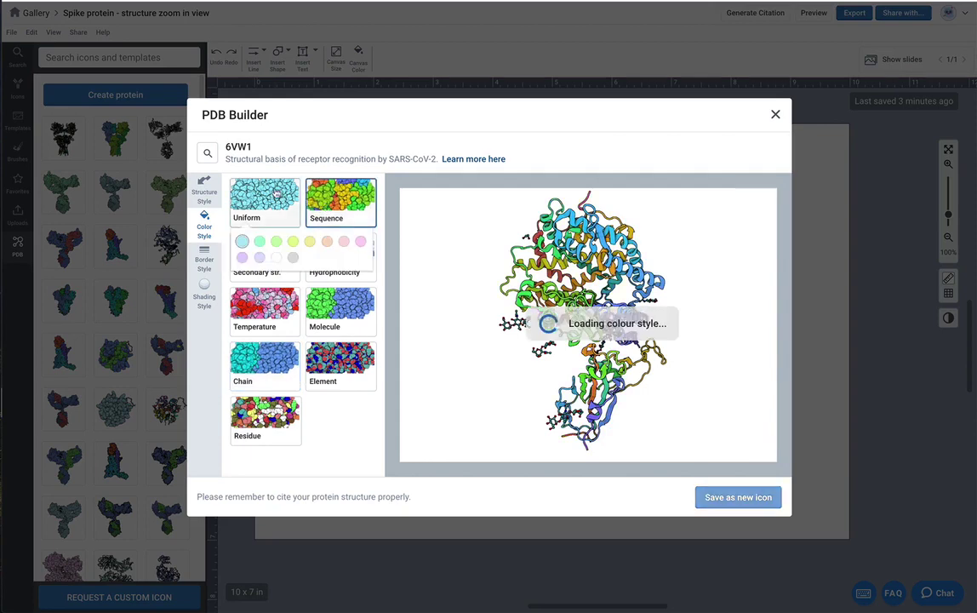
pyautogui.click(259, 242)
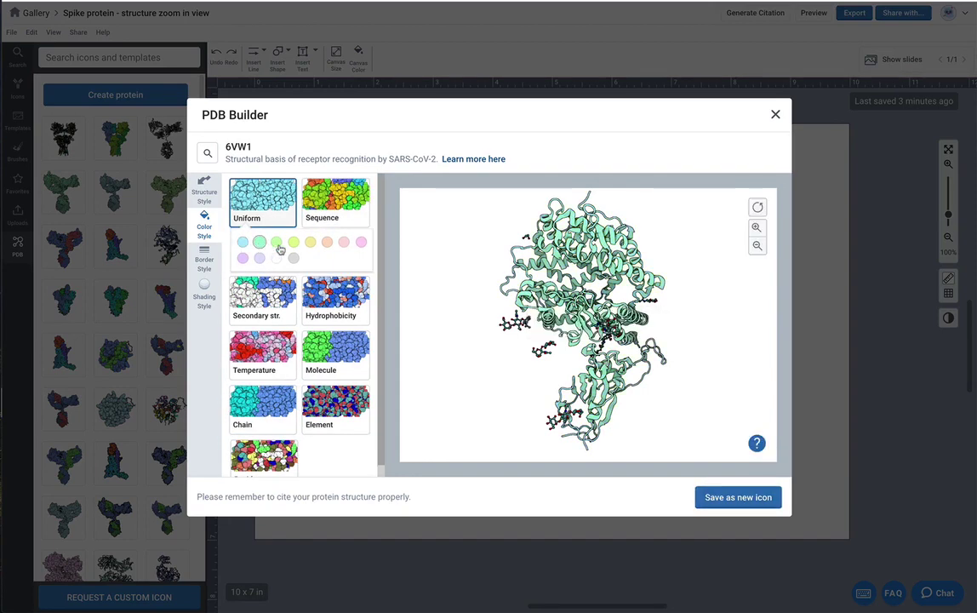
pyautogui.click(278, 246)
pyautogui.click(246, 260)
pyautogui.click(260, 258)
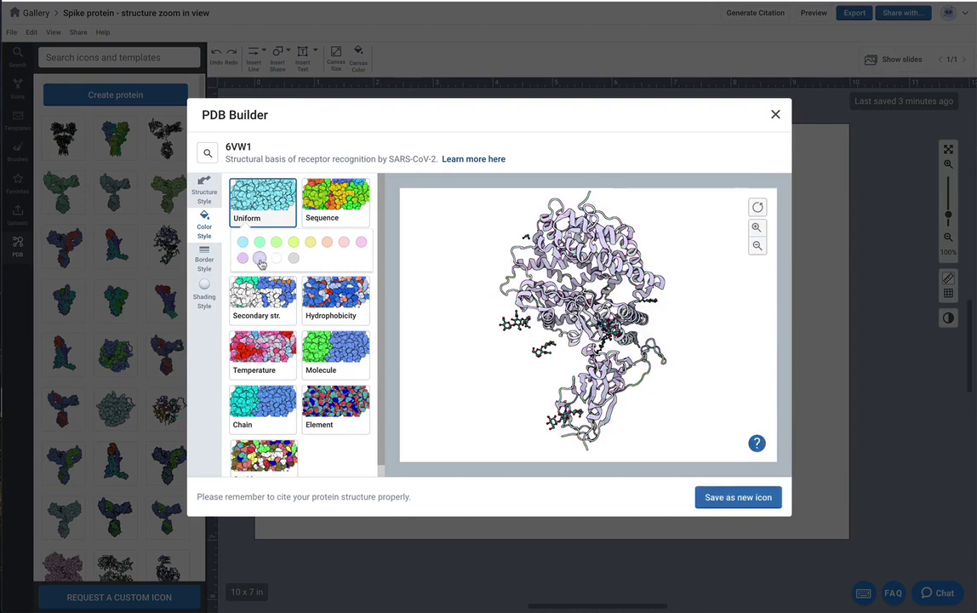
pyautogui.click(361, 243)
pyautogui.click(338, 363)
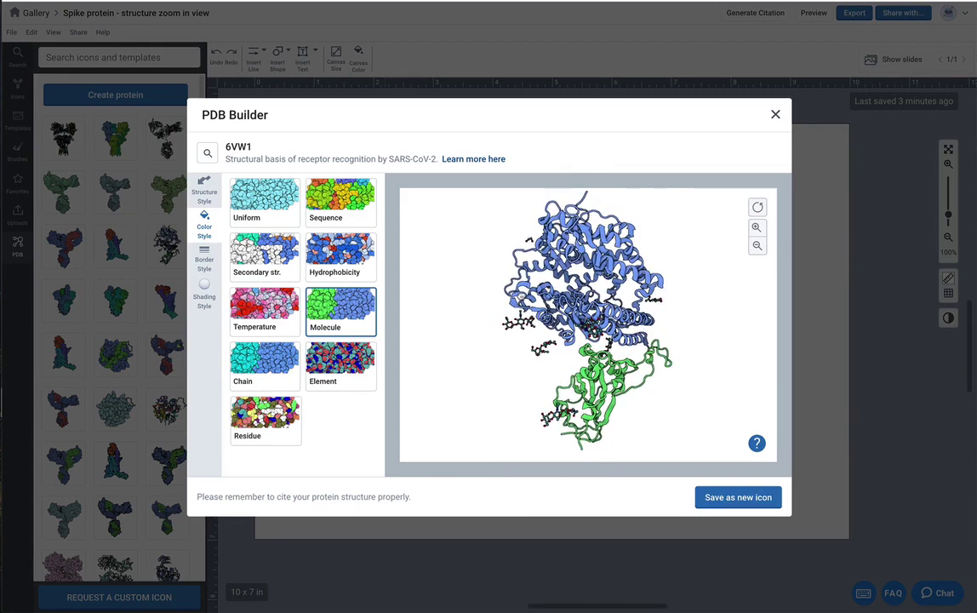
# Set flat shading after trying toon, and save the model as a new icon on the canvas
pyautogui.click(204, 261)
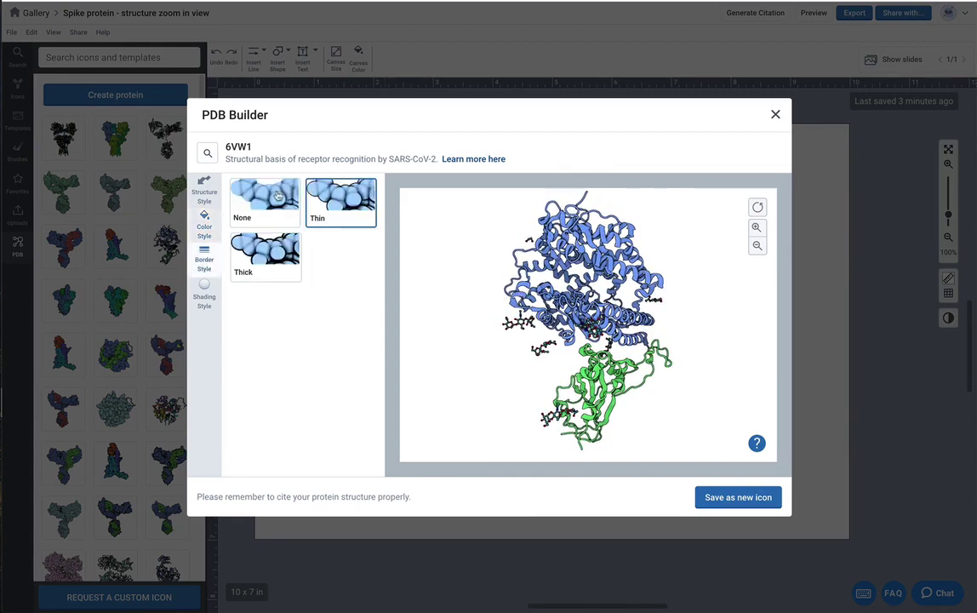
pyautogui.click(204, 291)
pyautogui.click(342, 202)
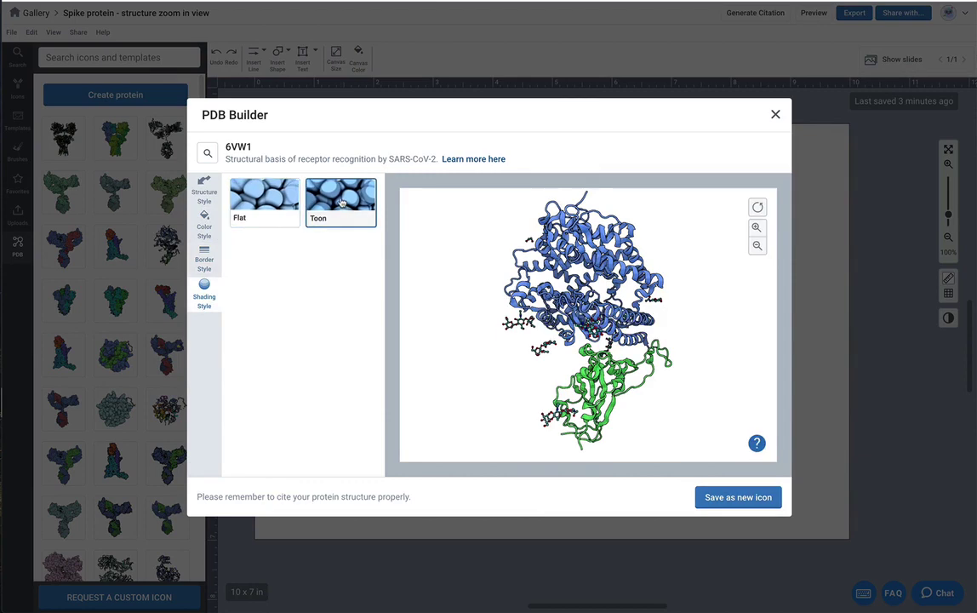
pyautogui.click(247, 191)
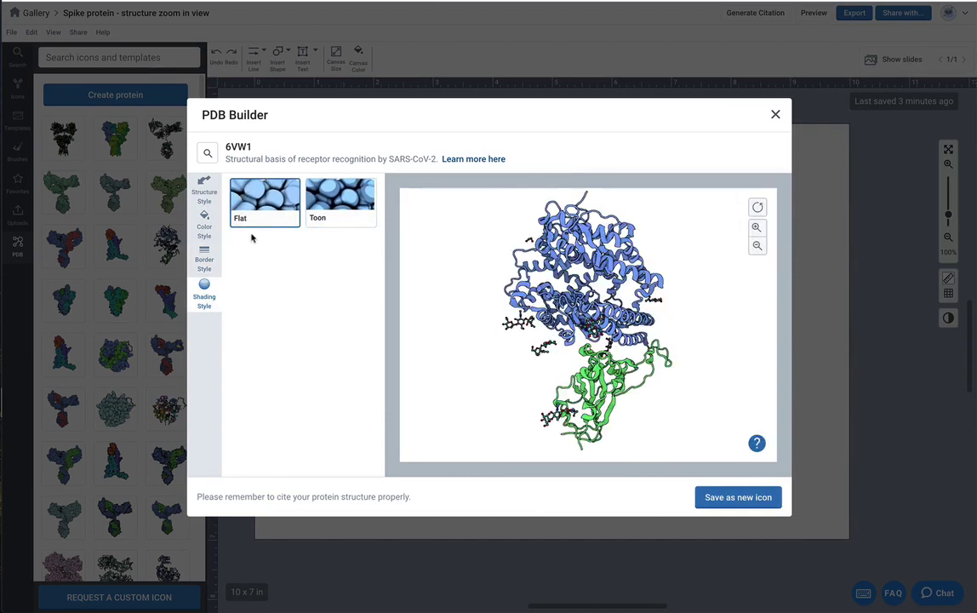
pyautogui.click(704, 506)
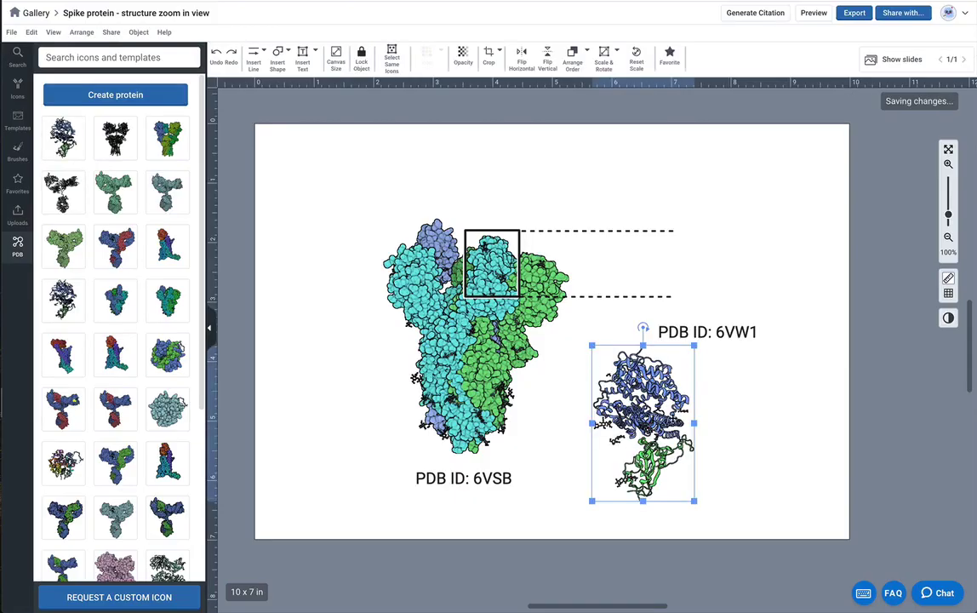
# Move the 6VW1 ribbon model up beside the dashed lines next to the 6VSB structure
pyautogui.moveTo(643, 422); pyautogui.dragTo(739, 236)
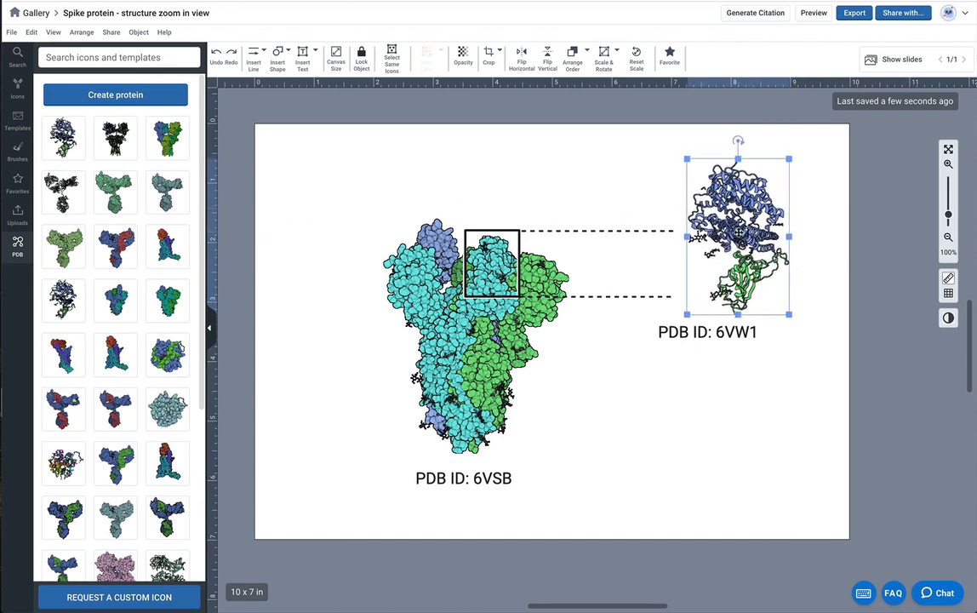
pyautogui.moveTo(91, 157)
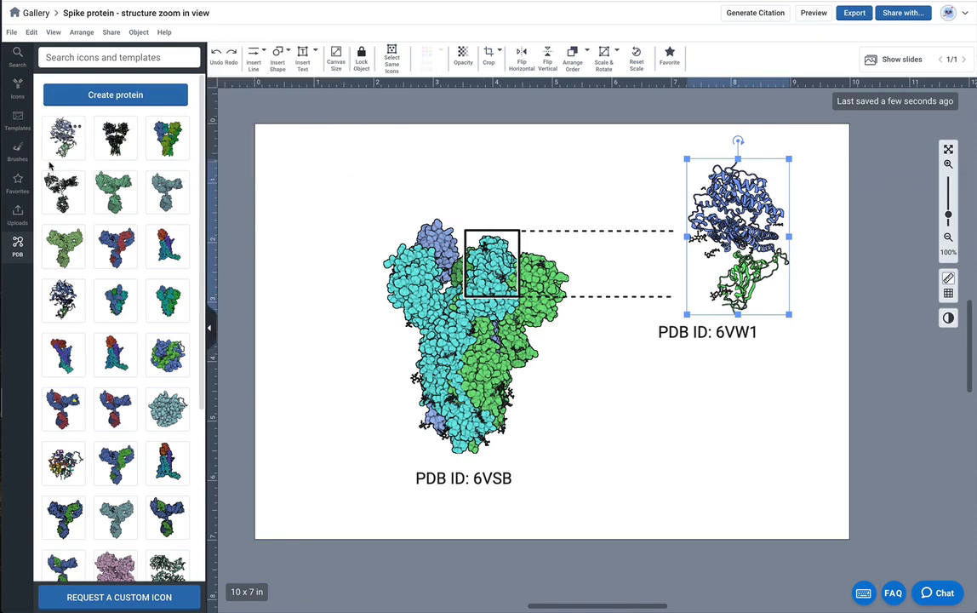
pyautogui.moveTo(51, 150)
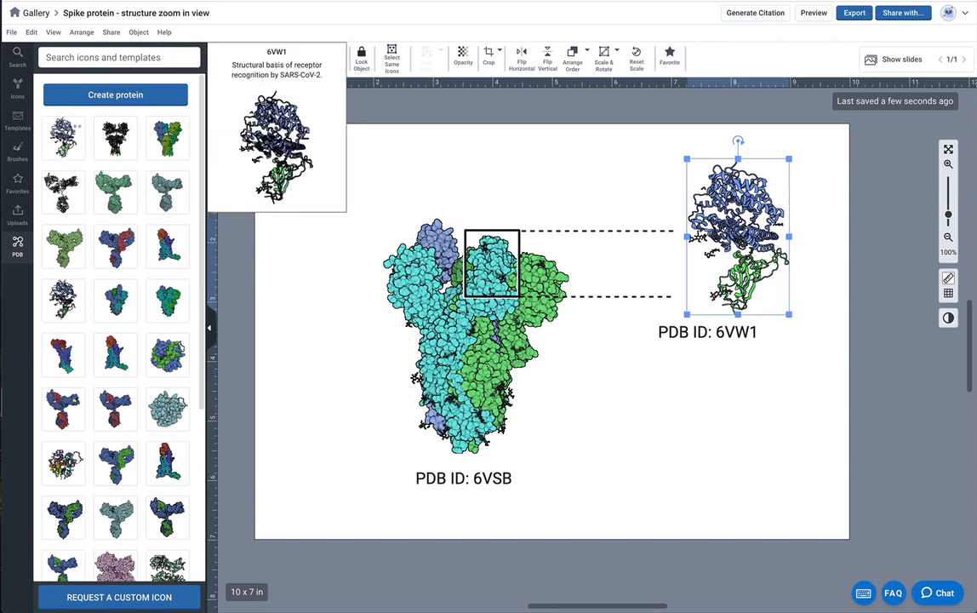
# Restyle 6VW1 as Van der Waals spheres with toon shading and save it as a new icon
pyautogui.click(65, 141)
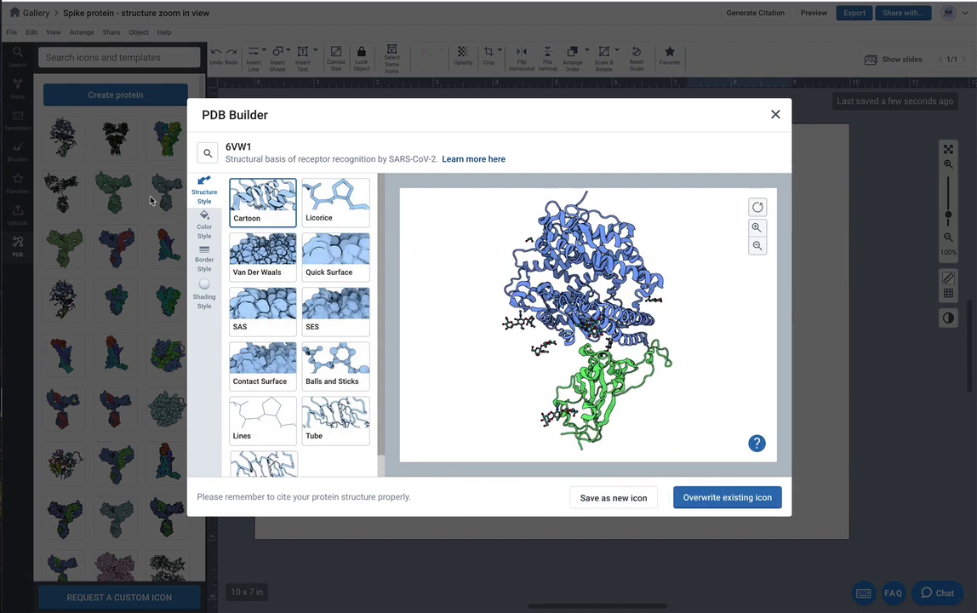
pyautogui.click(251, 271)
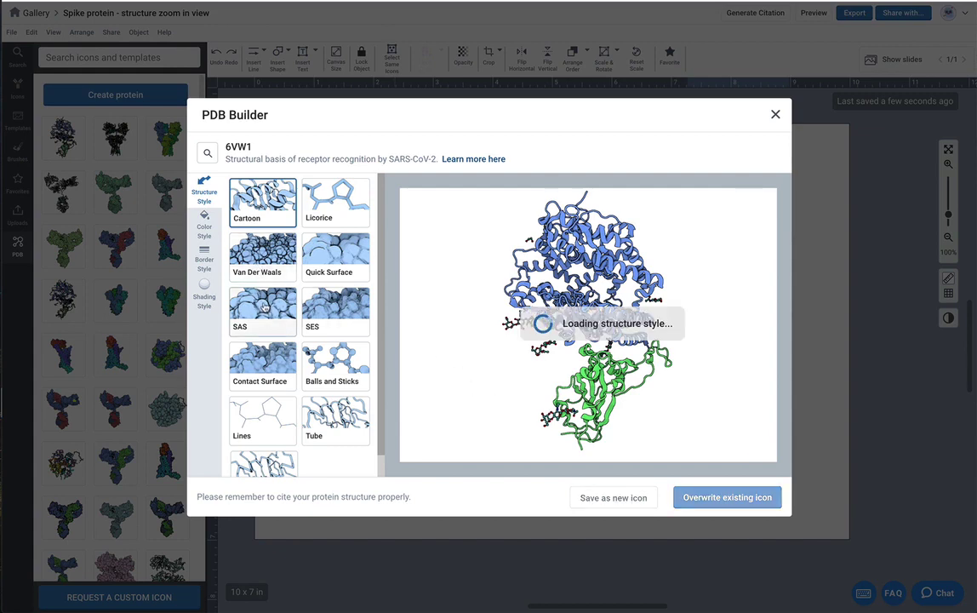
pyautogui.click(264, 247)
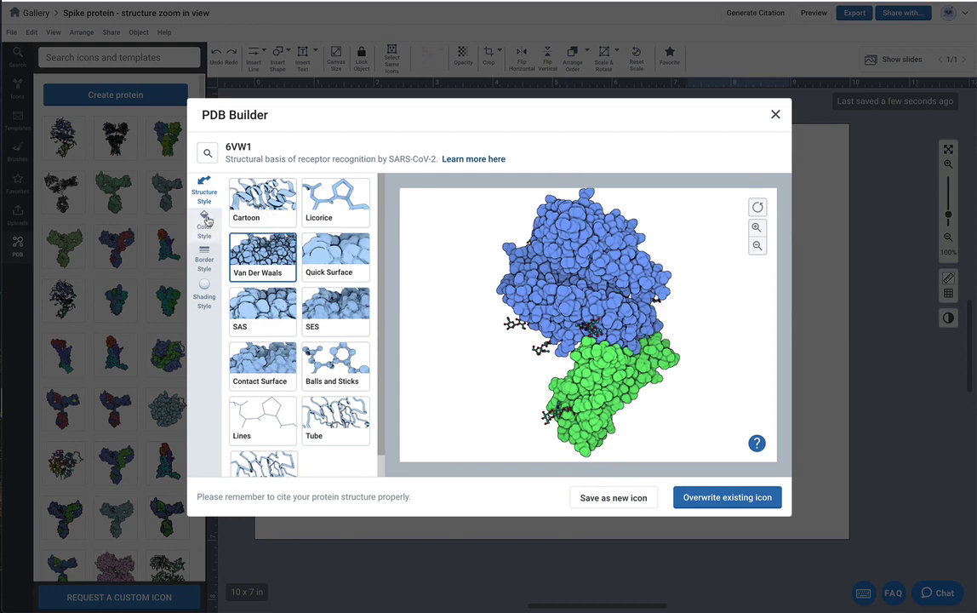
pyautogui.click(204, 292)
pyautogui.click(339, 207)
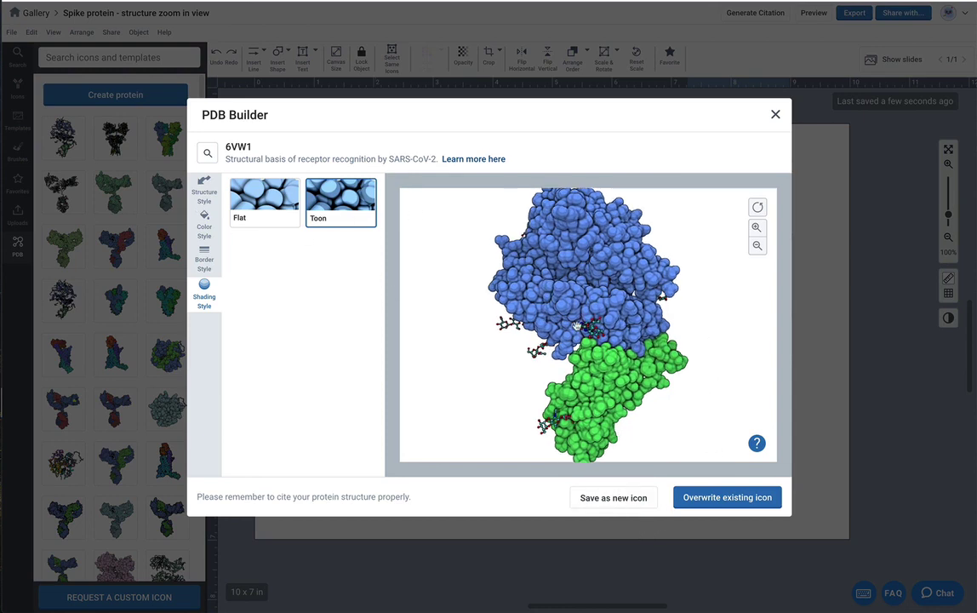
pyautogui.moveTo(576, 326); pyautogui.dragTo(625, 408)
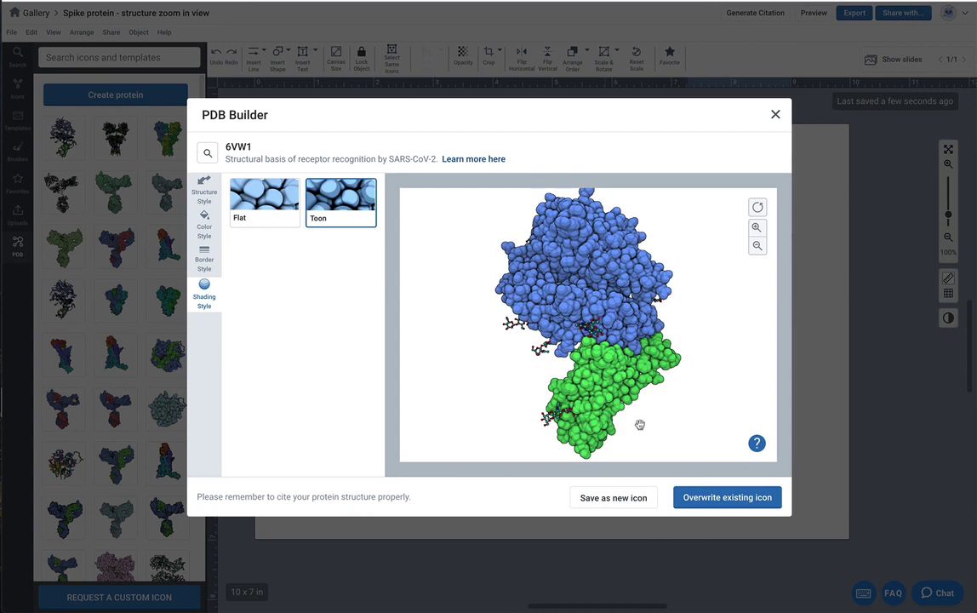
pyautogui.click(600, 505)
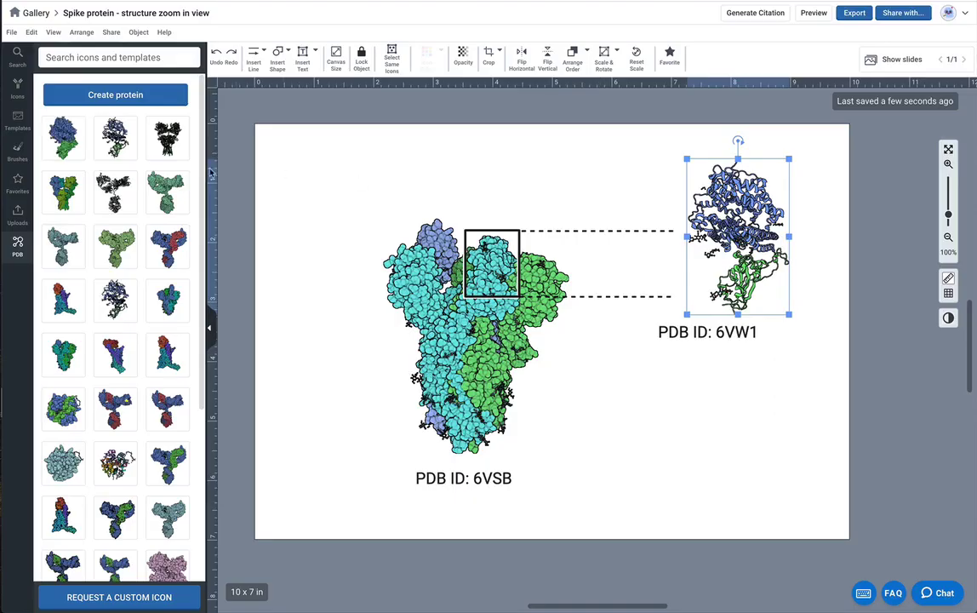
# Drag the space-fill 6VW1 icon onto the ribbon model and enlarge it slightly
pyautogui.moveTo(72, 126)
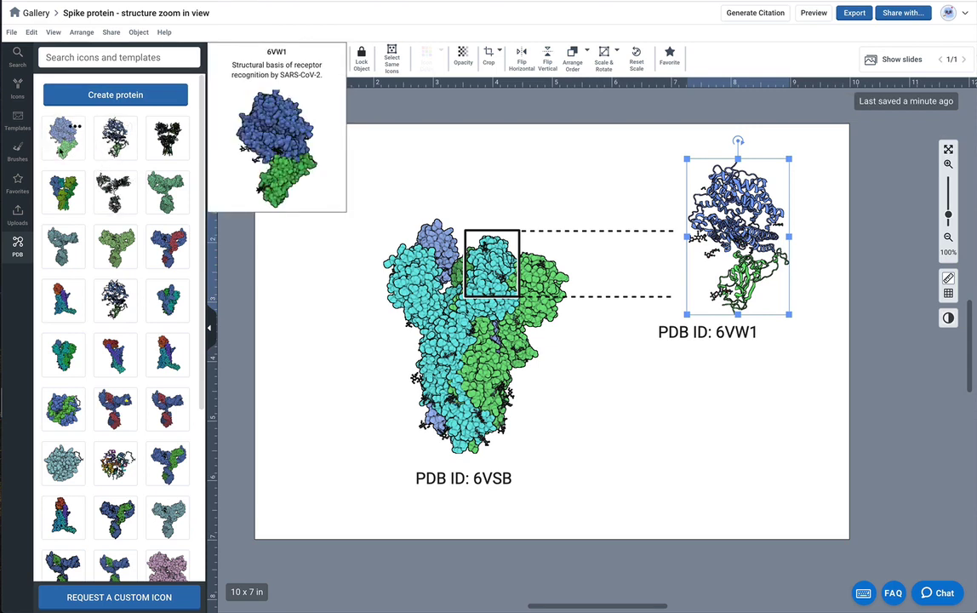
pyautogui.moveTo(75, 126); pyautogui.dragTo(685, 366)
pyautogui.moveTo(686, 415); pyautogui.dragTo(737, 292)
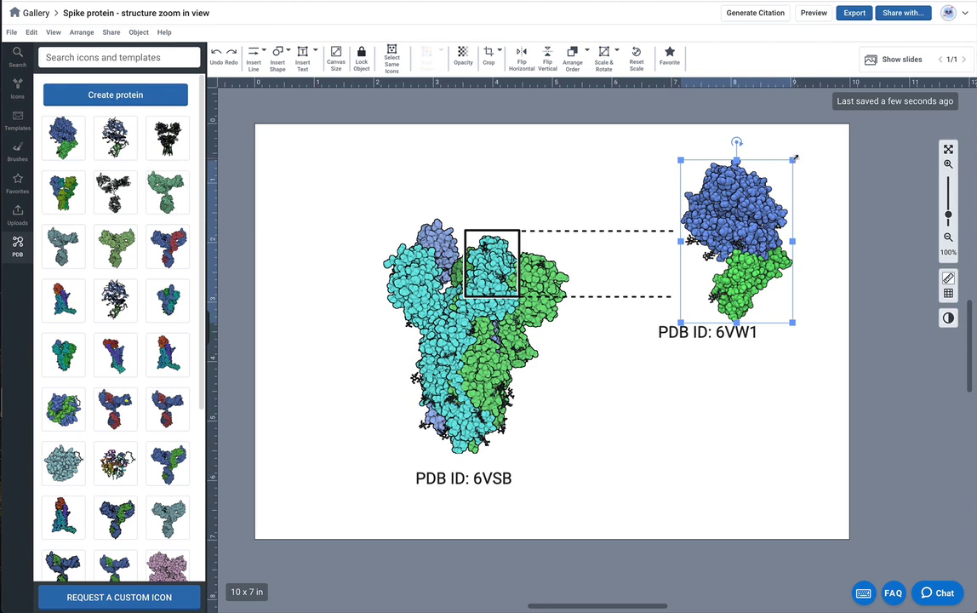
pyautogui.moveTo(795, 158); pyautogui.dragTo(796, 157)
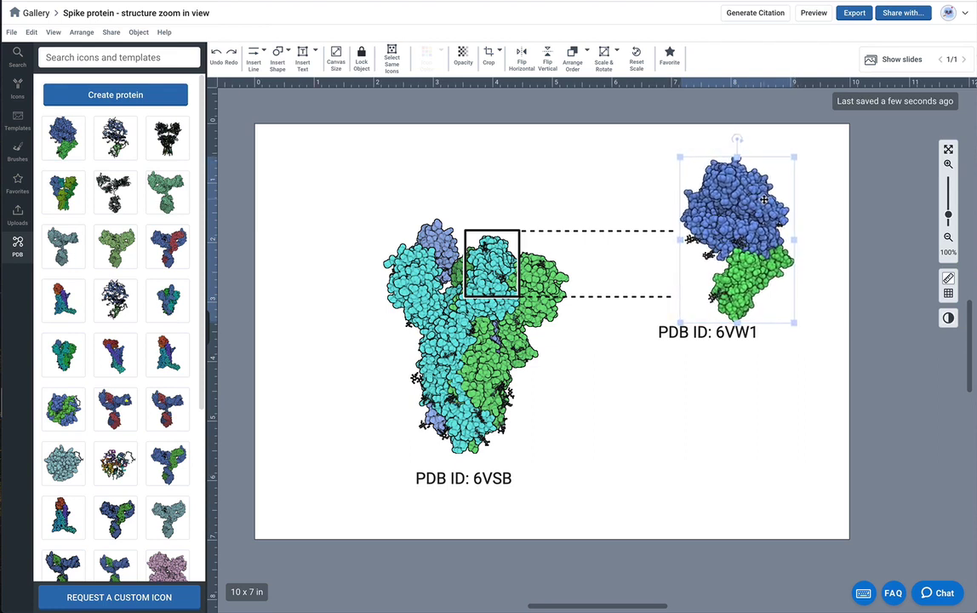
# Send the space-fill 6VW1 copy to the back, behind the ribbon model
pyautogui.rightClick(727, 215)
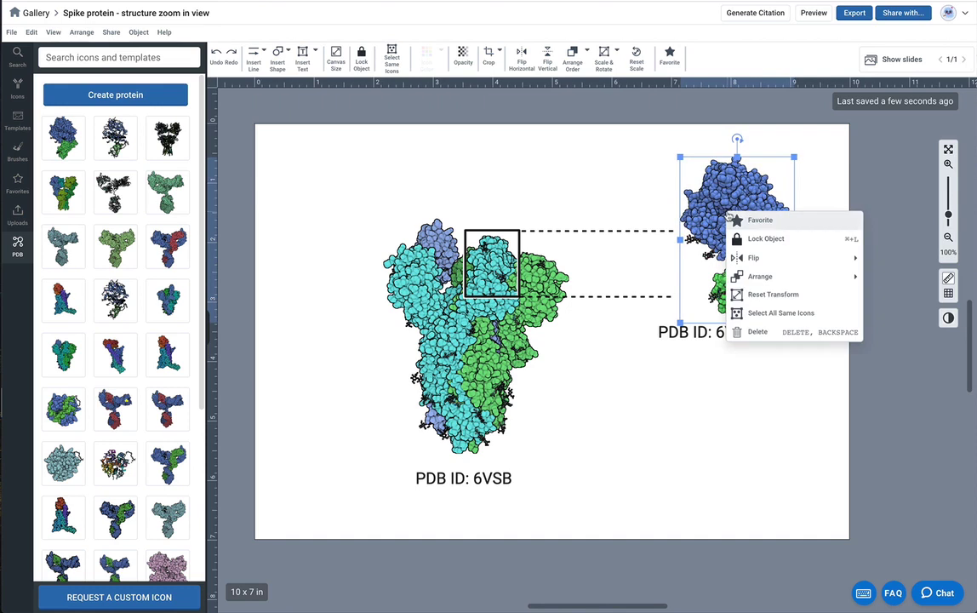
pyautogui.moveTo(771, 278)
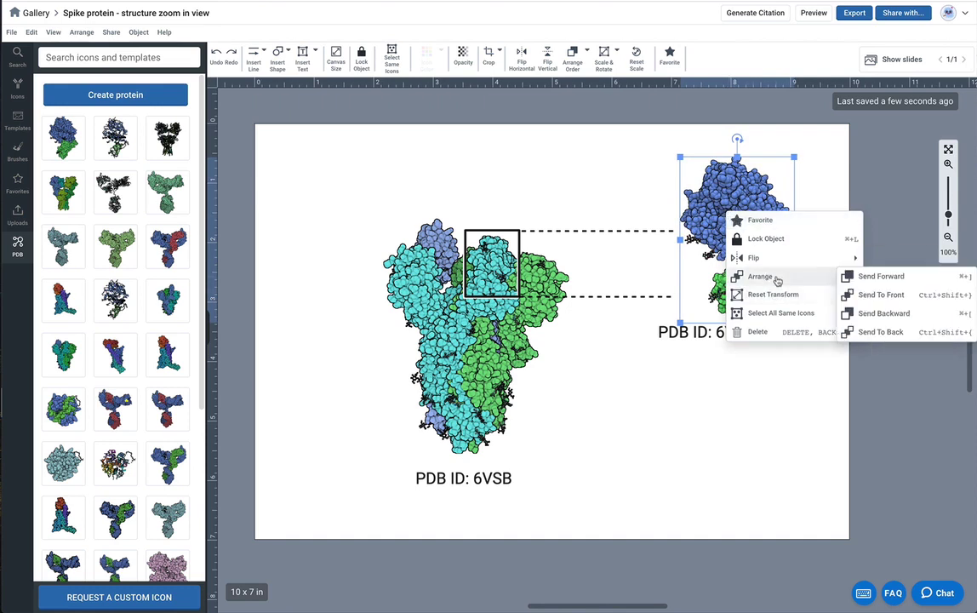
pyautogui.click(898, 335)
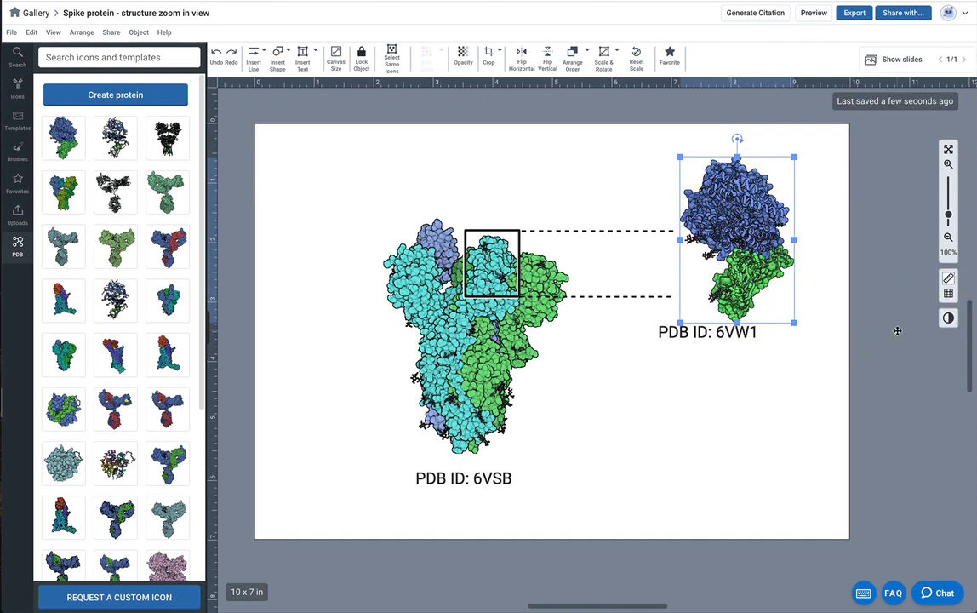
# Set the space-fill copy's opacity to 41%
pyautogui.click(808, 354)
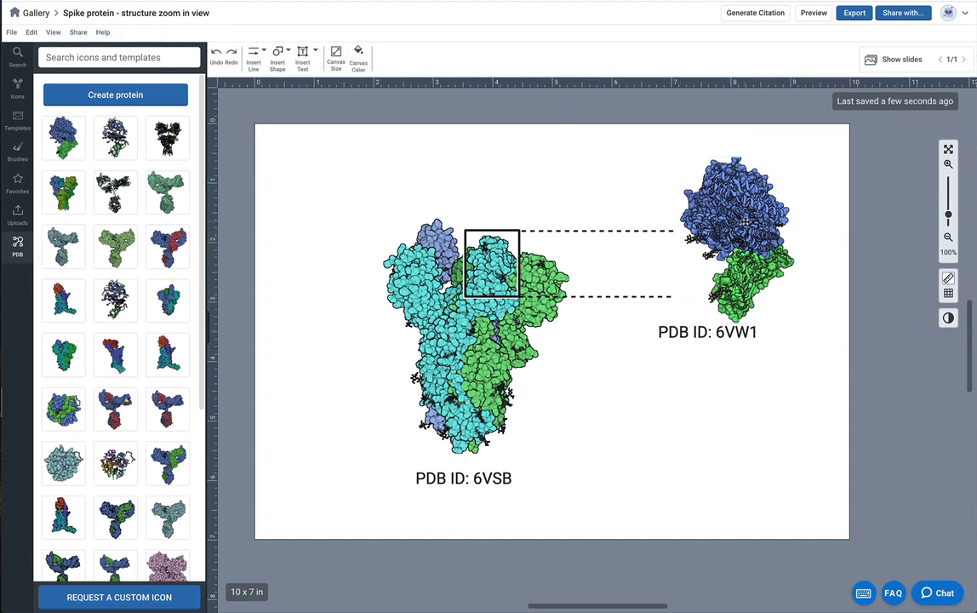
pyautogui.click(736, 222)
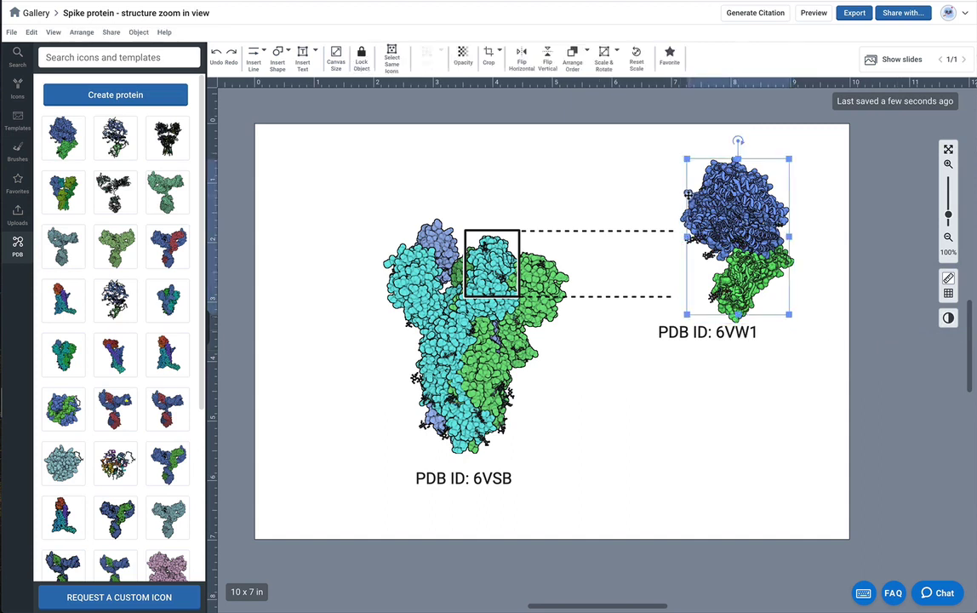
pyautogui.click(465, 58)
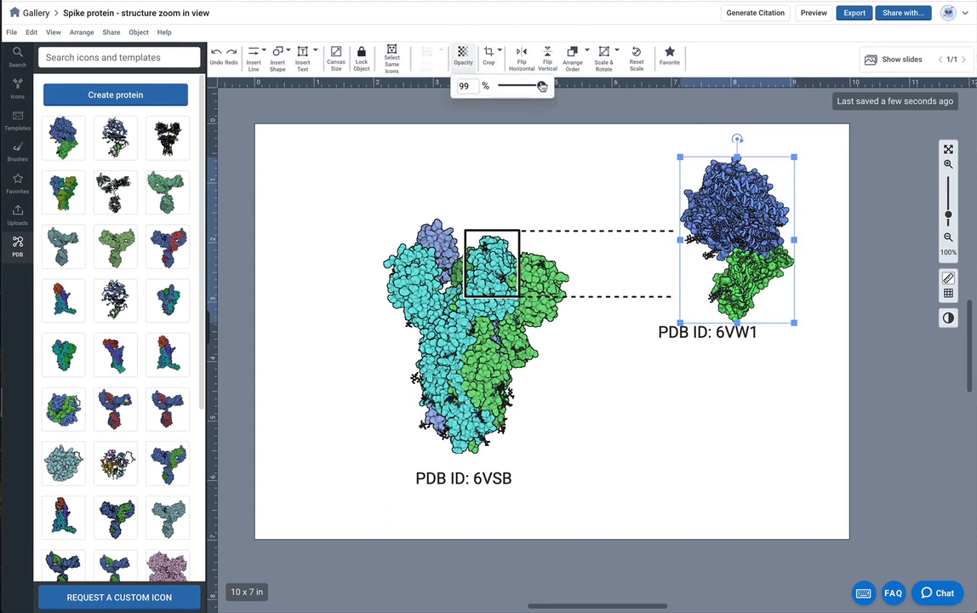
pyautogui.moveTo(541, 86); pyautogui.dragTo(520, 87)
# Select both 6VW1 layers together and shrink the pair slightly
pyautogui.click(840, 262)
pyautogui.scroll(3, 768, 200)
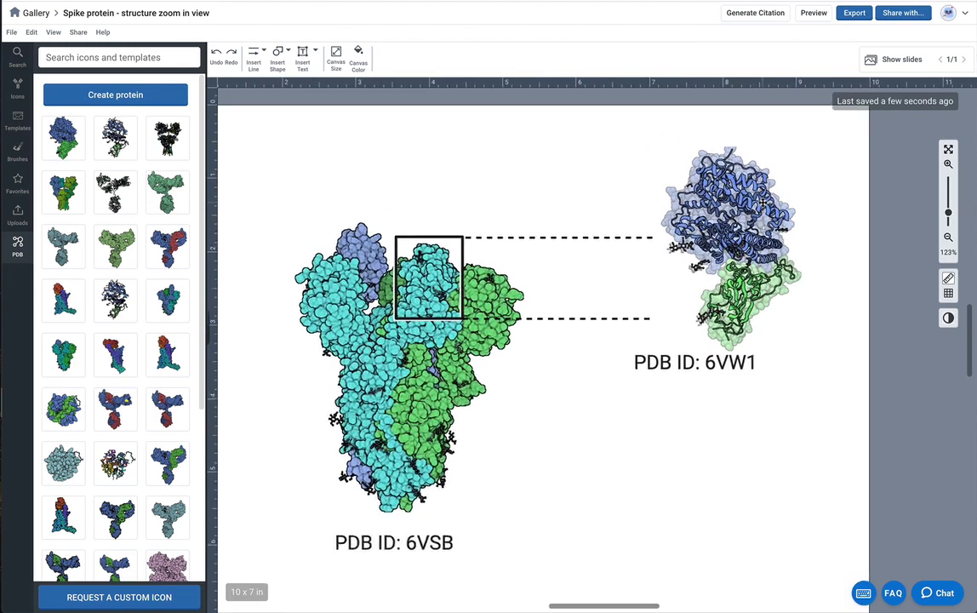
pyautogui.scroll(3, 762, 159)
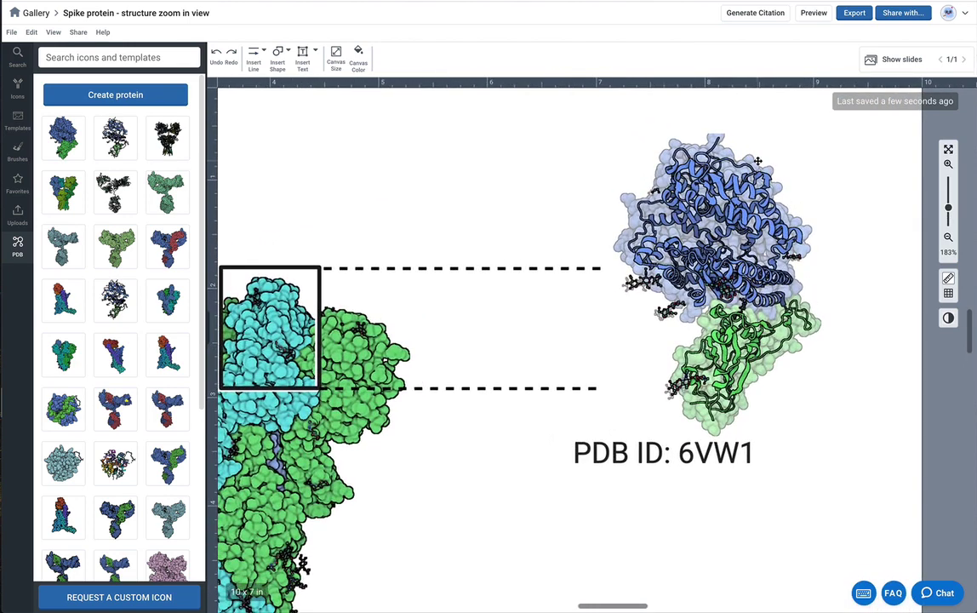
pyautogui.click(722, 277)
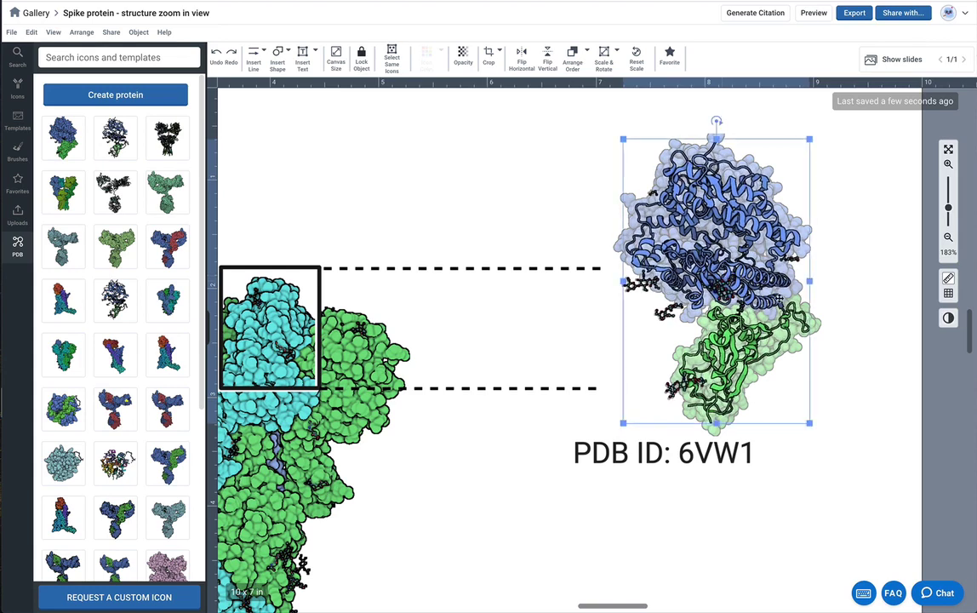
pyautogui.click(868, 336)
pyautogui.moveTo(863, 321); pyautogui.dragTo(730, 207)
pyautogui.moveTo(821, 133); pyautogui.dragTo(783, 193)
# Group the ribbon and space-fill layers and move the group left and up
pyautogui.scroll(-4, 707, 335)
pyautogui.moveTo(806, 272); pyautogui.dragTo(700, 305)
pyautogui.rightClick(700, 304)
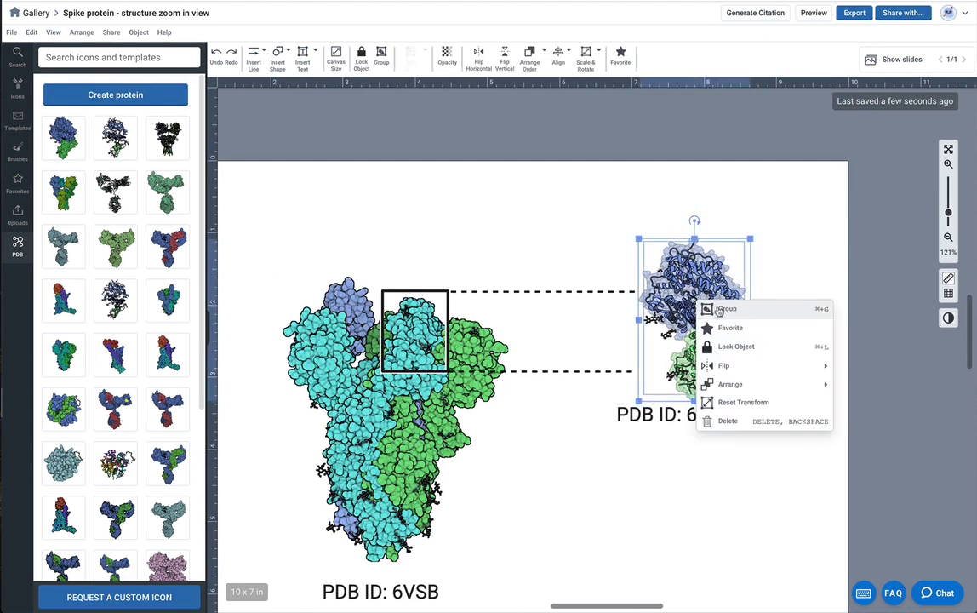
pyautogui.click(717, 309)
pyautogui.moveTo(717, 311); pyautogui.dragTo(689, 330)
# Place the PDB ID: 6VW1 label beneath the grouped model
pyautogui.moveTo(703, 426); pyautogui.dragTo(694, 458)
pyautogui.click(714, 421)
pyautogui.scroll(-1, 520, 447)
pyautogui.scroll(-5, 572, 406)
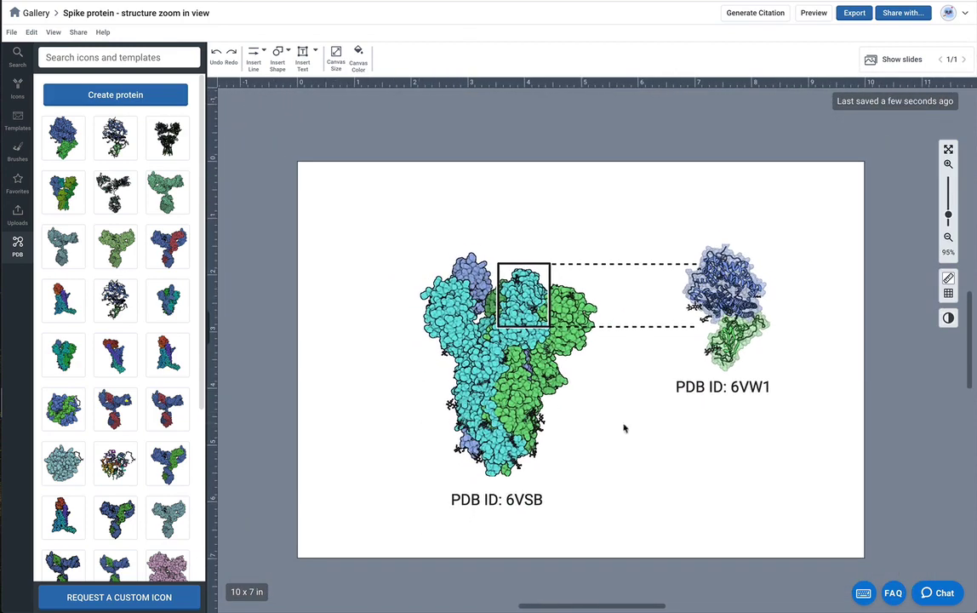
pyautogui.moveTo(707, 468); pyautogui.dragTo(690, 455)
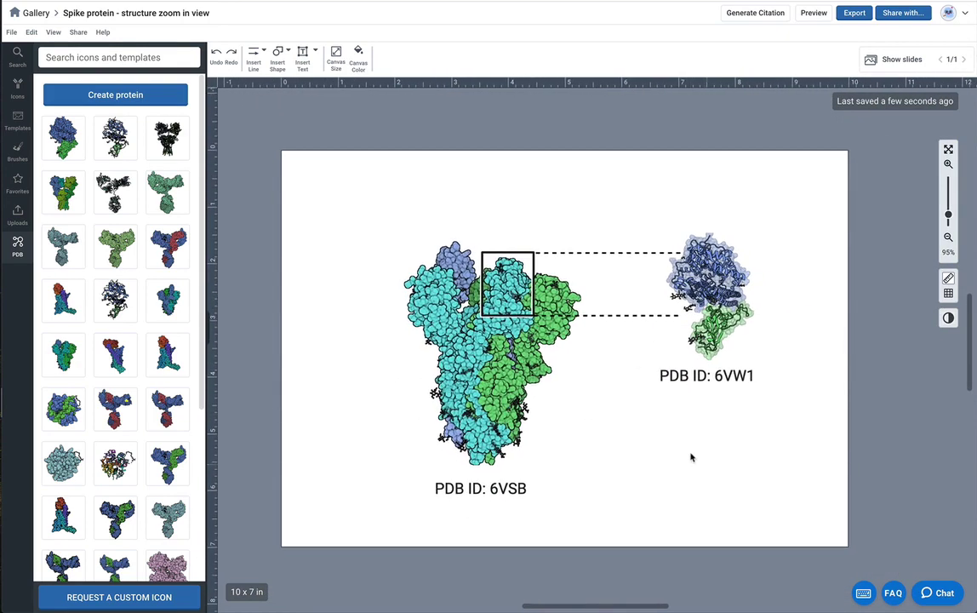